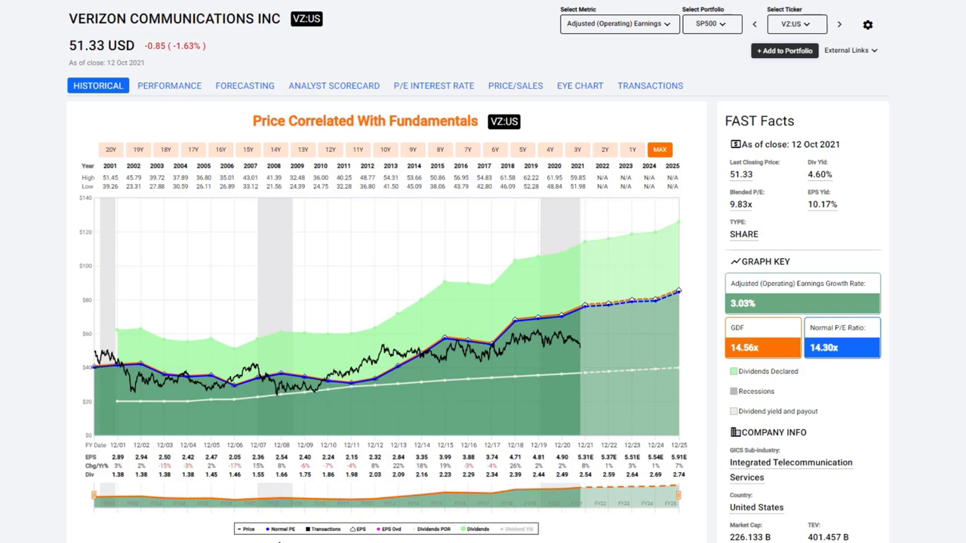
Hide the Normal PE line on the Verizon chart, and load the chart for Edison International (EIX)
{"action": "left_click", "coordinate": [281, 530]}
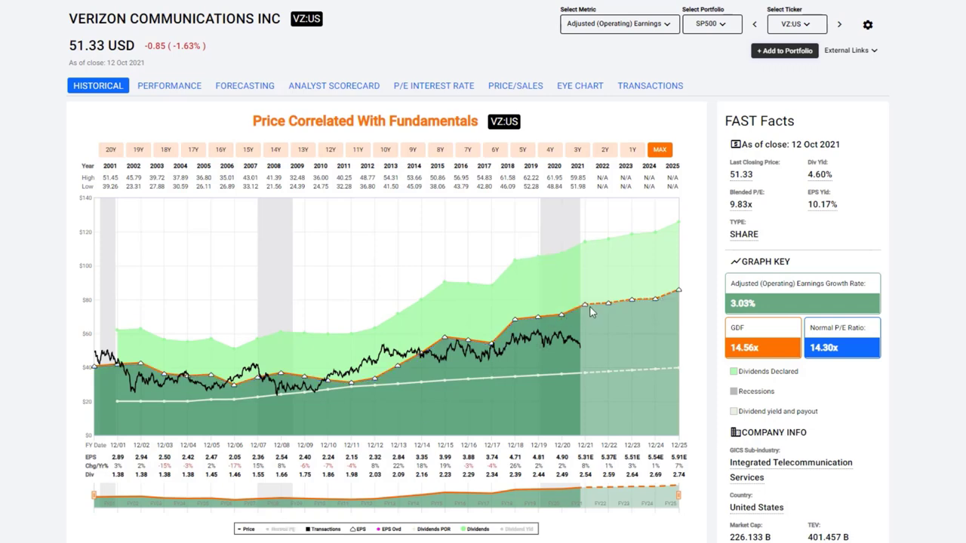
{"action": "mouse_move", "coordinate": [587, 306]}
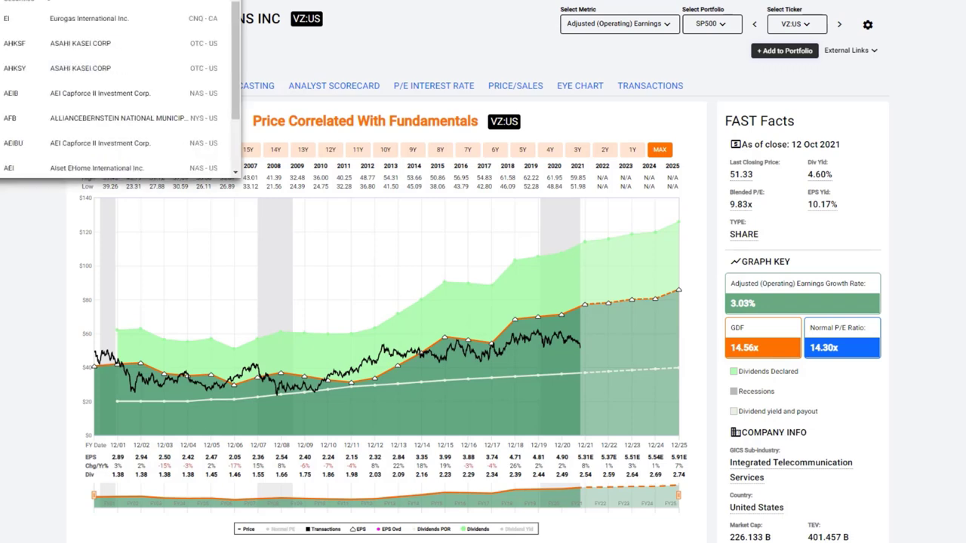
{"action": "type", "text": "x"}
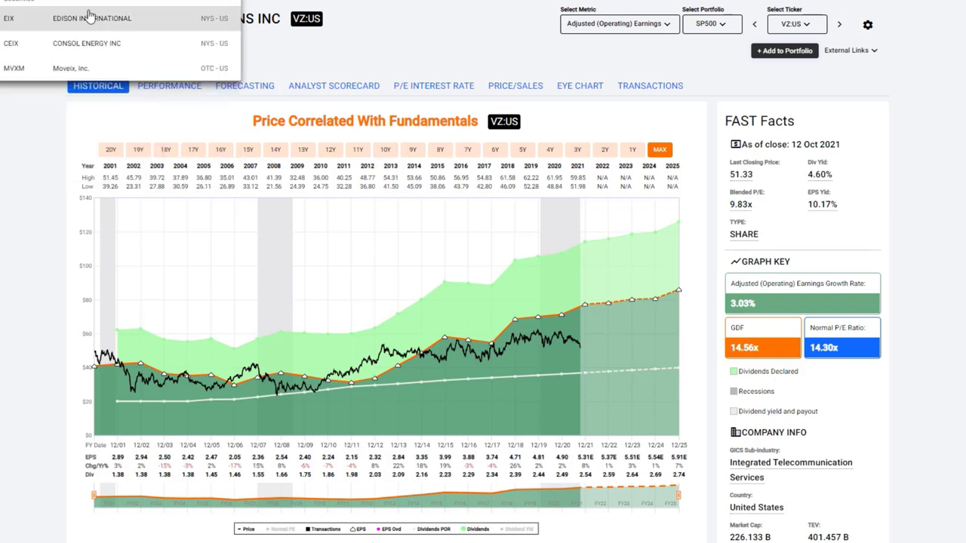
{"action": "left_click", "coordinate": [91, 18]}
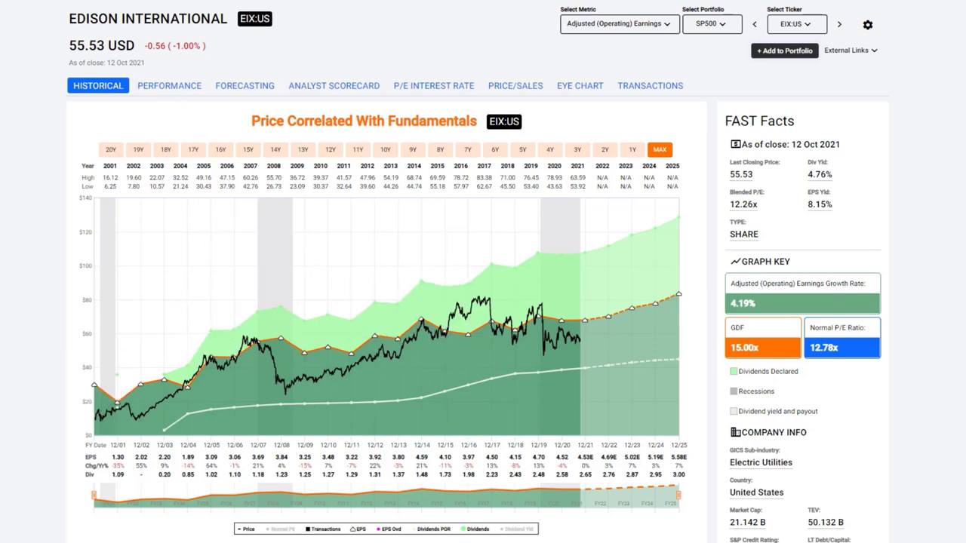
Look up ticker KMB and load the chart for Kimberly Clark Corp
{"action": "type", "text": "bkm"}
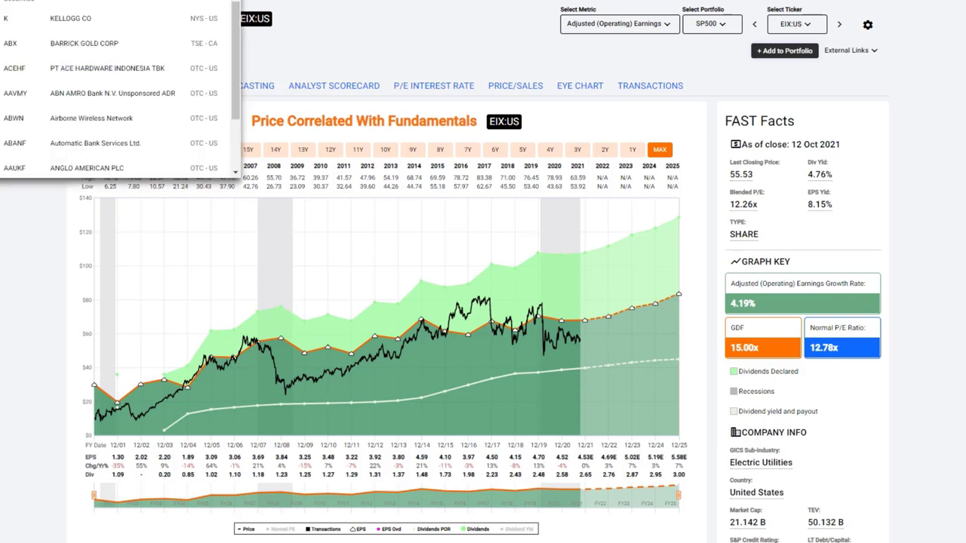
{"action": "type", "text": "b"}
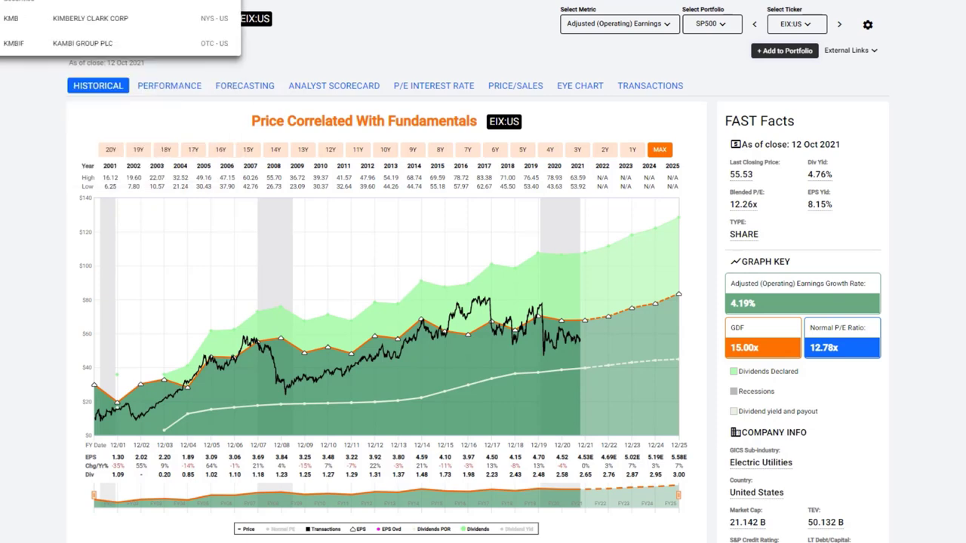
{"action": "key", "text": "Return"}
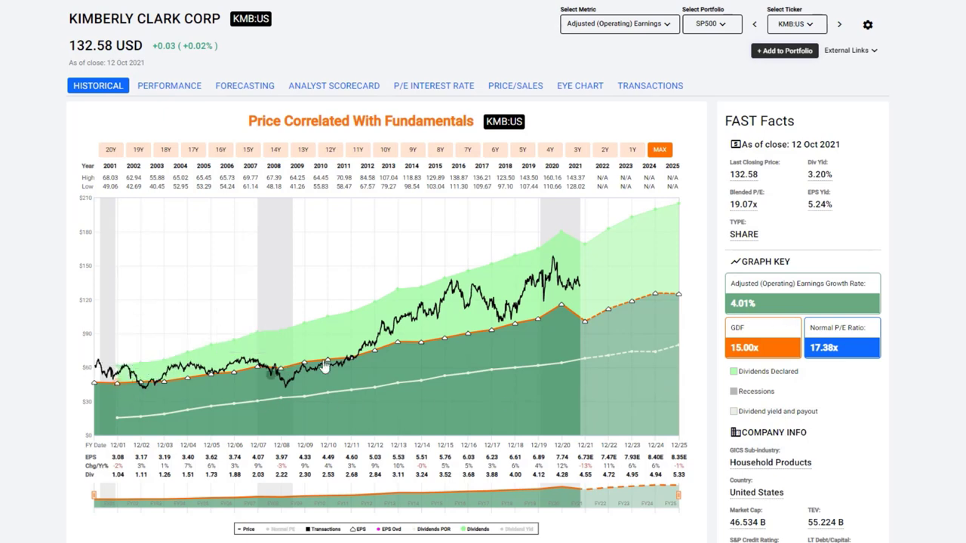
Turn the Normal PE line back on in the Kimberly Clark chart and check the Normal P/E Ratio in the graph key
{"action": "scroll", "coordinate": [553, 300], "scroll_direction": "down", "scroll_amount": 1}
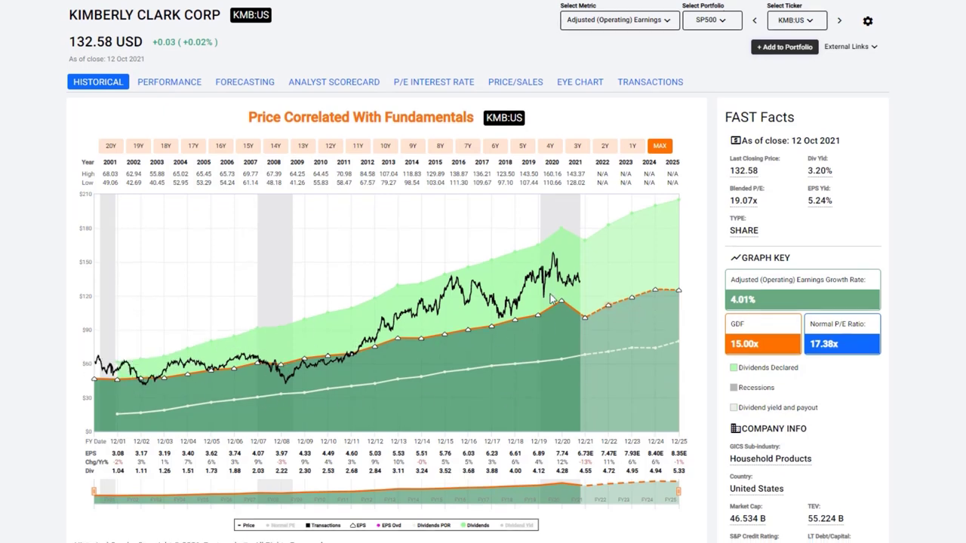
{"action": "scroll", "coordinate": [554, 300], "scroll_direction": "down", "scroll_amount": 1}
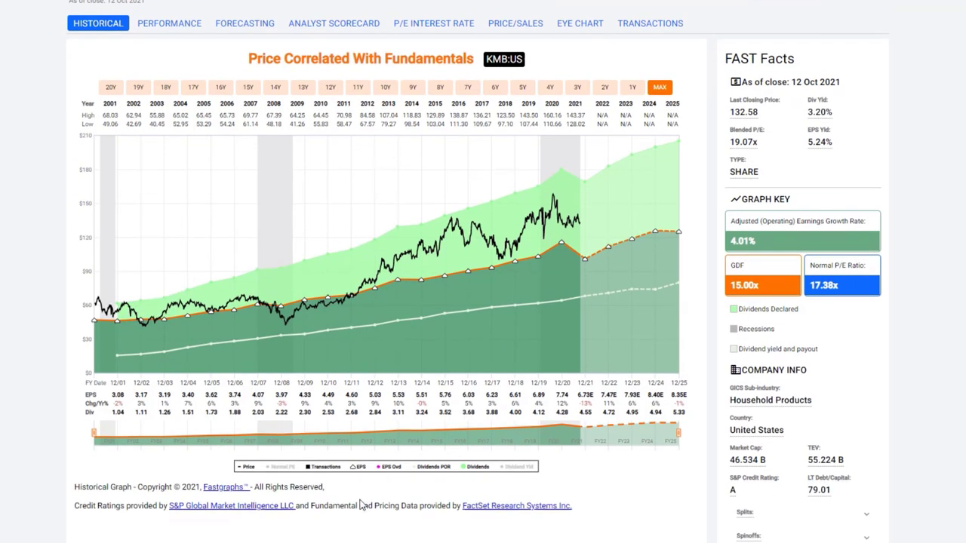
{"action": "left_click", "coordinate": [279, 468]}
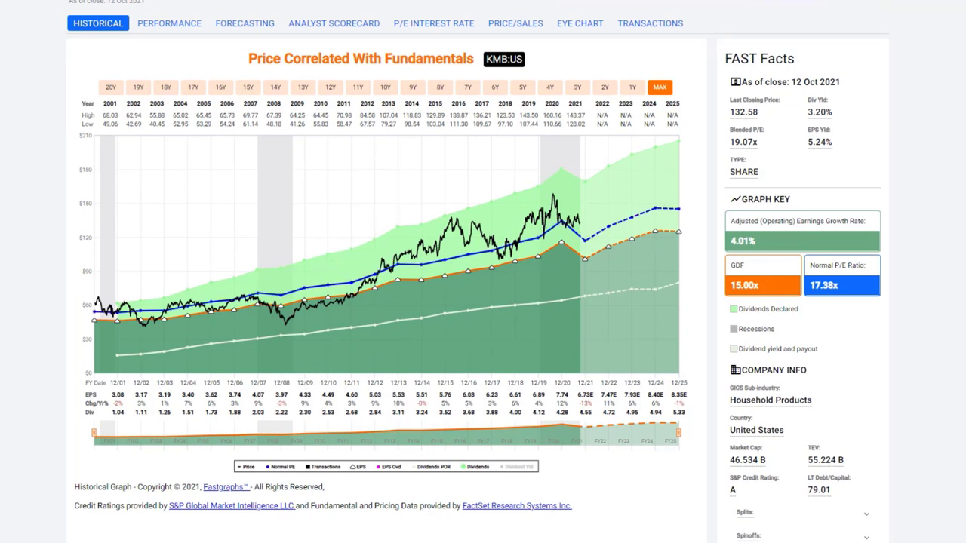
{"action": "left_click_drag", "start_coordinate": [747, 266], "coordinate": [730, 268]}
Load the charts for Alphabet (GOOGL) and Facebook (FB) in turn, examining the forecast portion of each
{"action": "type", "text": "googl"}
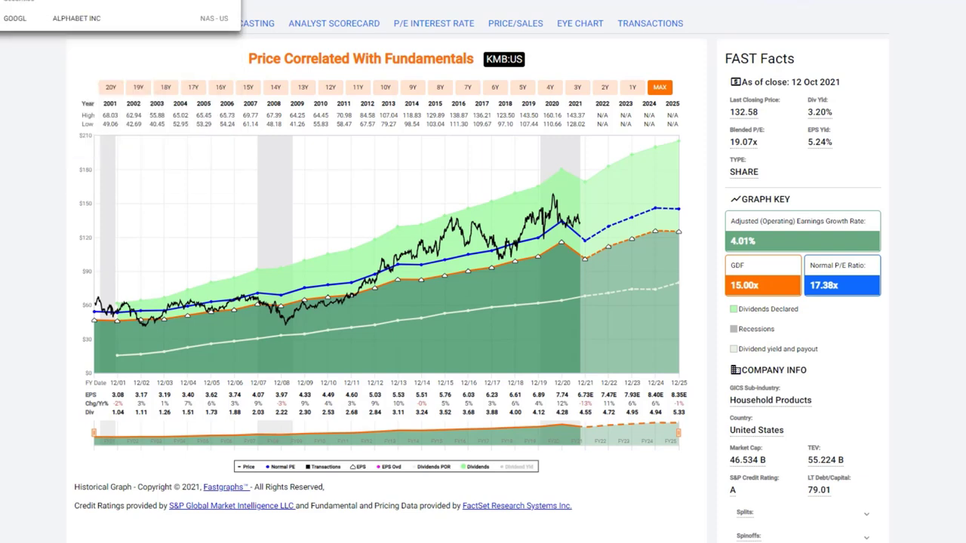
{"action": "left_click", "coordinate": [92, 27]}
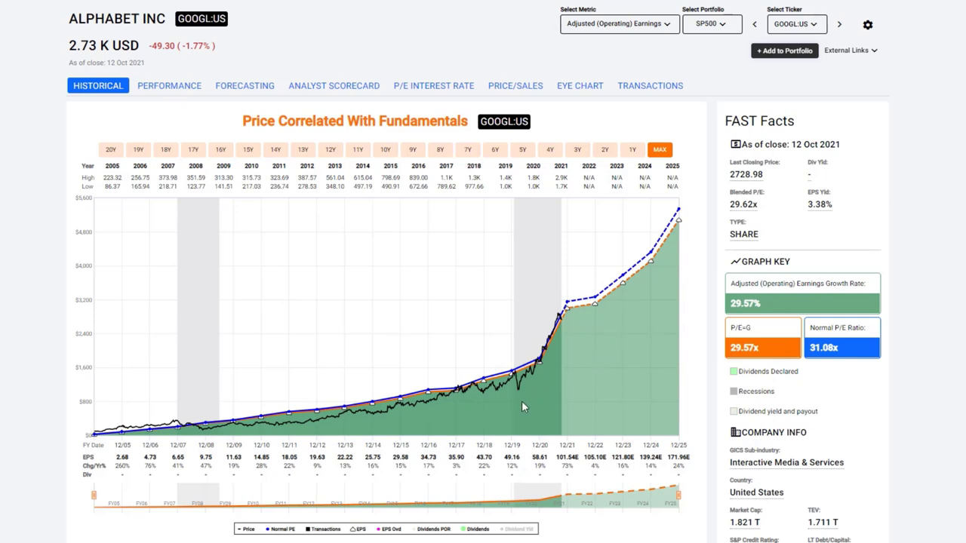
{"action": "mouse_move", "coordinate": [594, 305]}
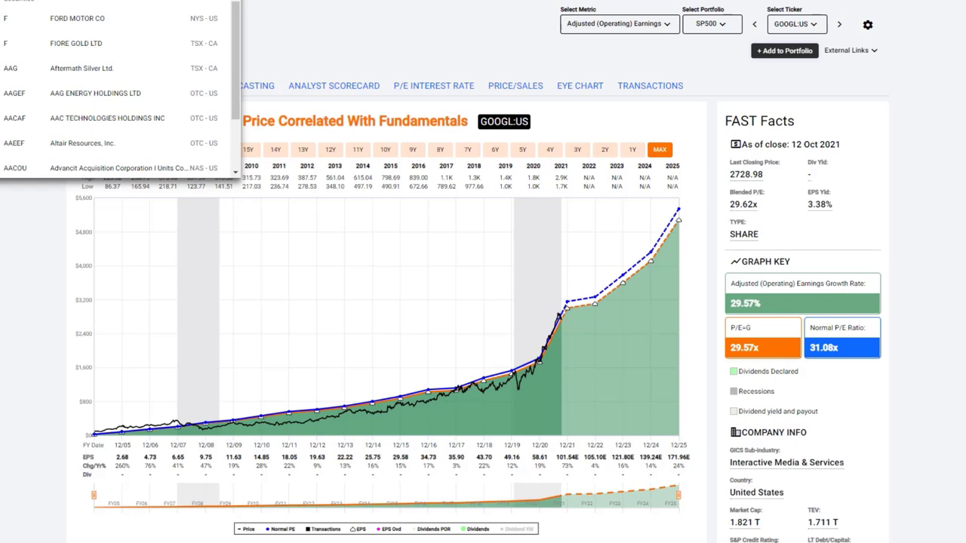
{"action": "left_click", "coordinate": [53, 18]}
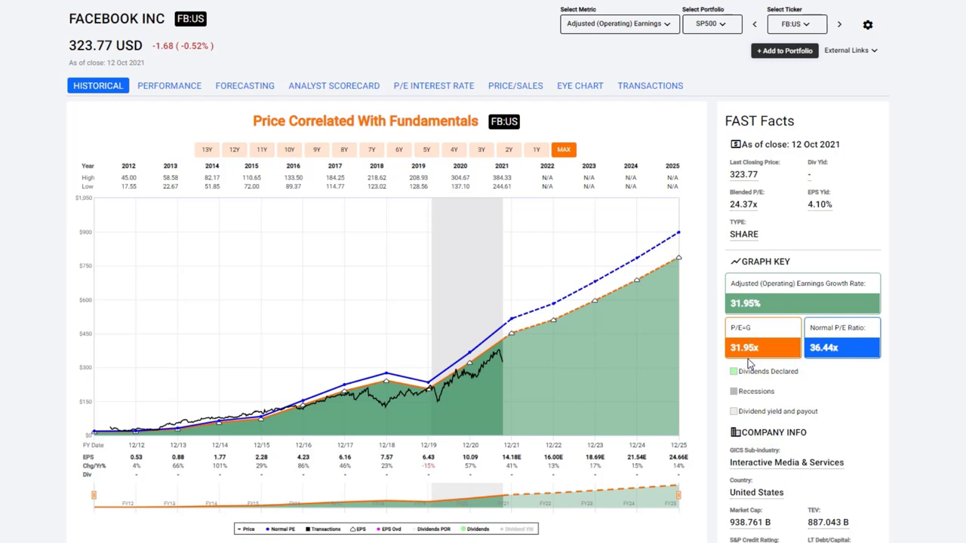
{"action": "mouse_move", "coordinate": [555, 324]}
Load the AutoZone (AZO) chart, set its time range to 15Y, and examine the forecast price for 8/31/2023
{"action": "type", "text": "azo"}
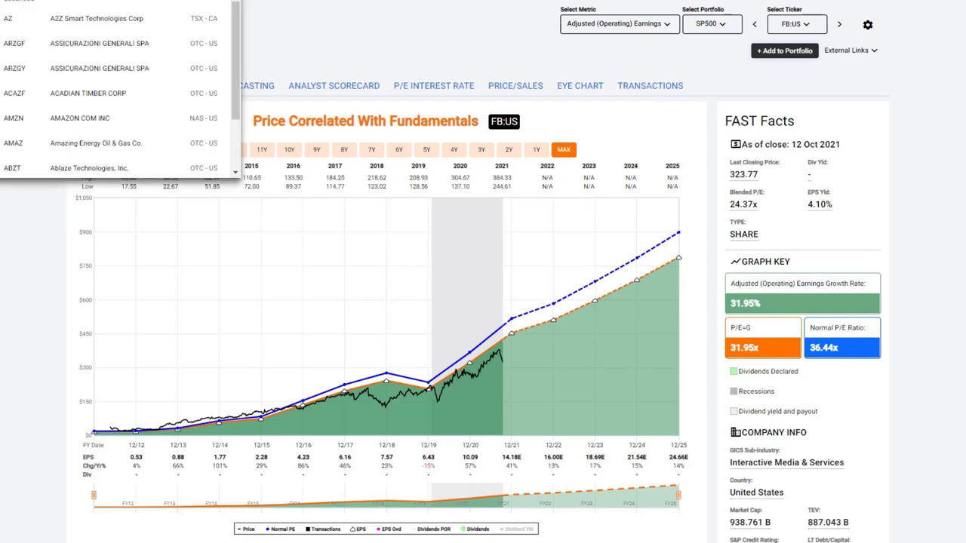
{"action": "left_click", "coordinate": [56, 21]}
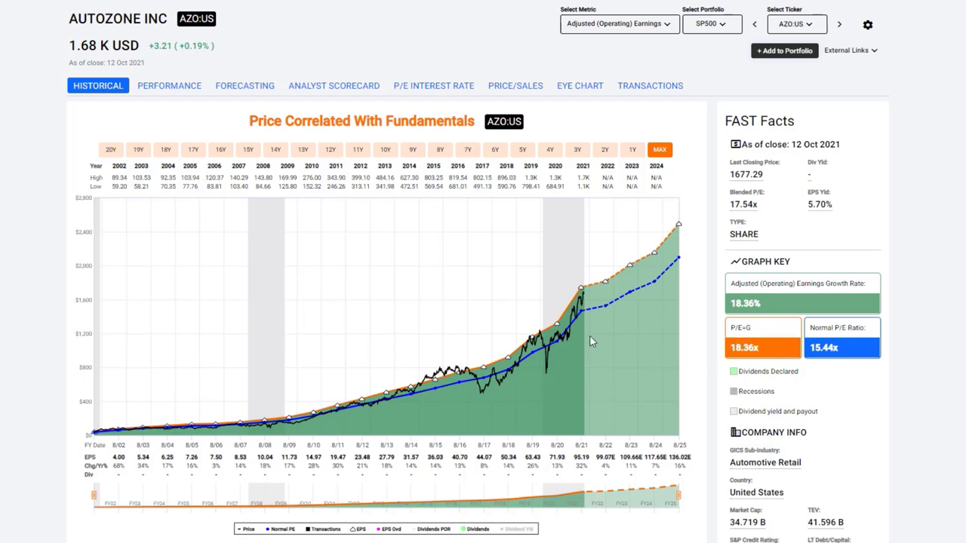
{"action": "mouse_move", "coordinate": [607, 285]}
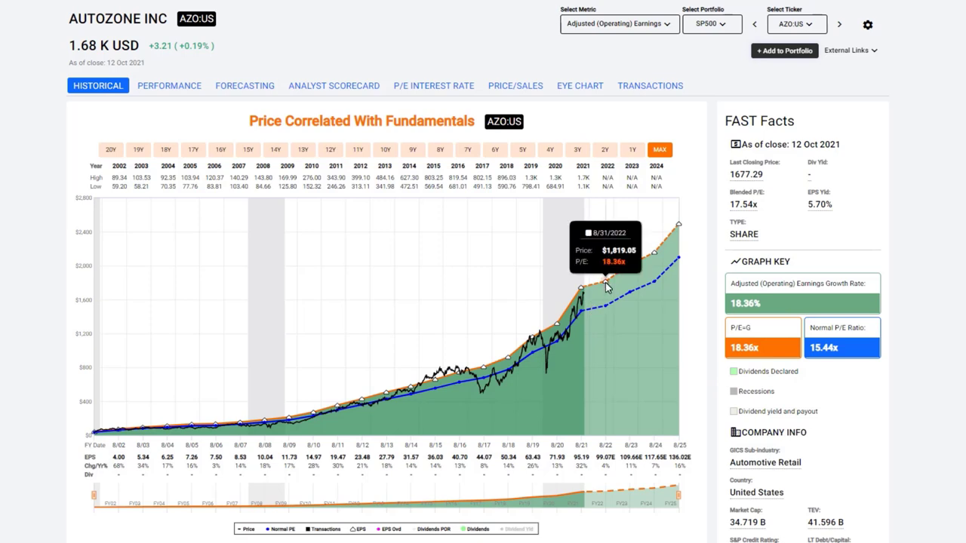
{"action": "left_click", "coordinate": [246, 154]}
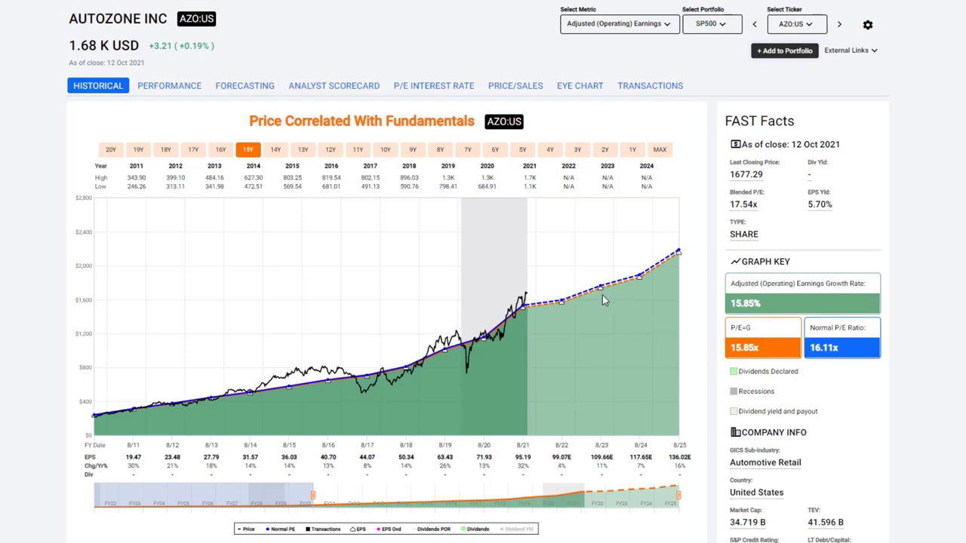
{"action": "mouse_move", "coordinate": [601, 295]}
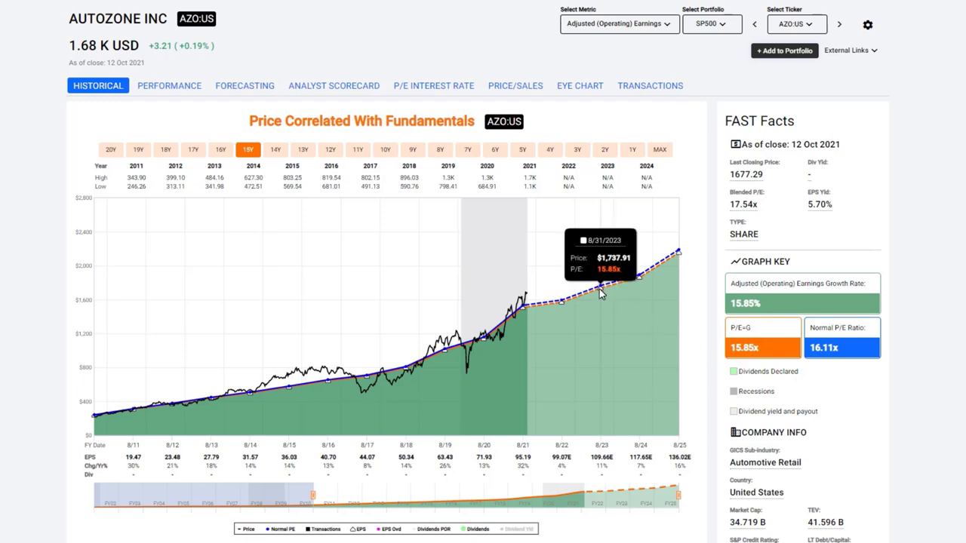
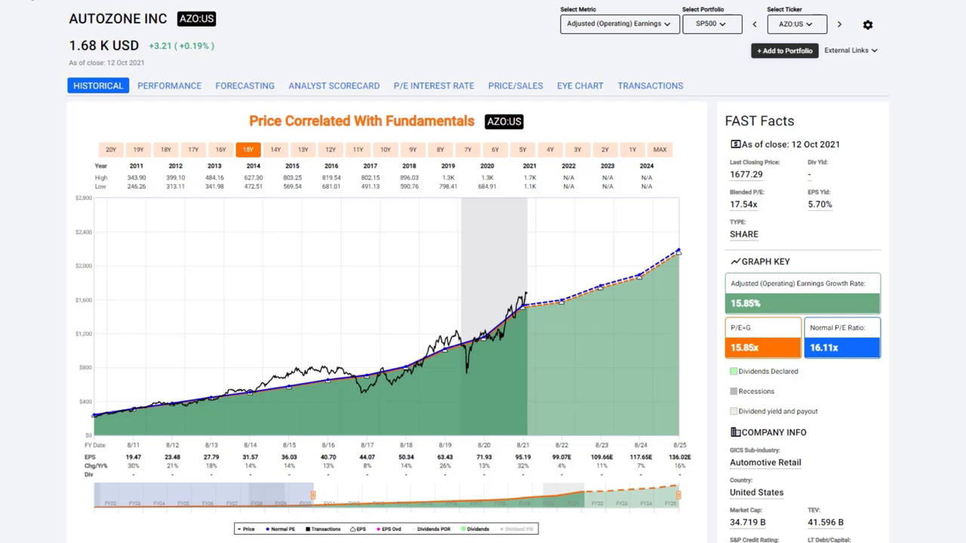
Load the General Mills (GIS) chart and set its time range to MAX
{"action": "left_click", "coordinate": [117, 18]}
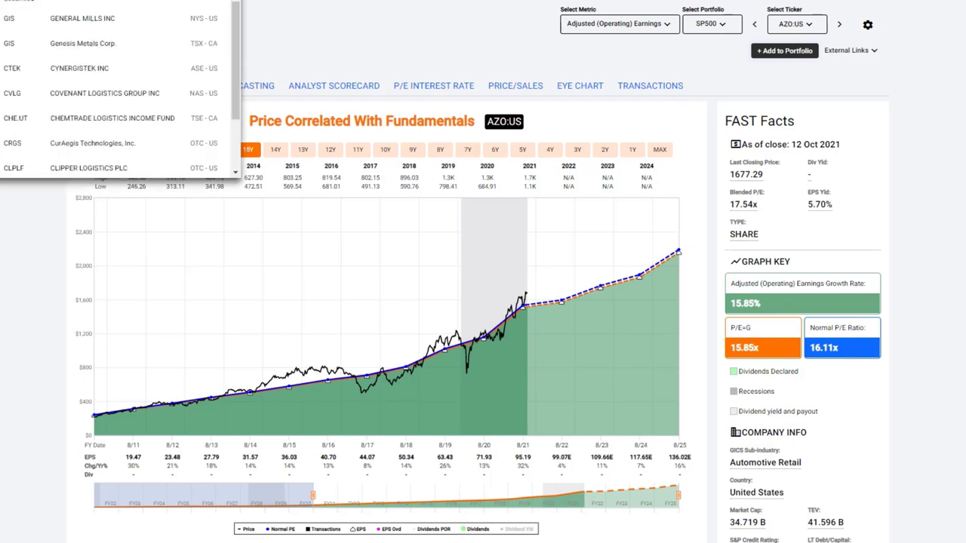
{"action": "key", "text": "Escape"}
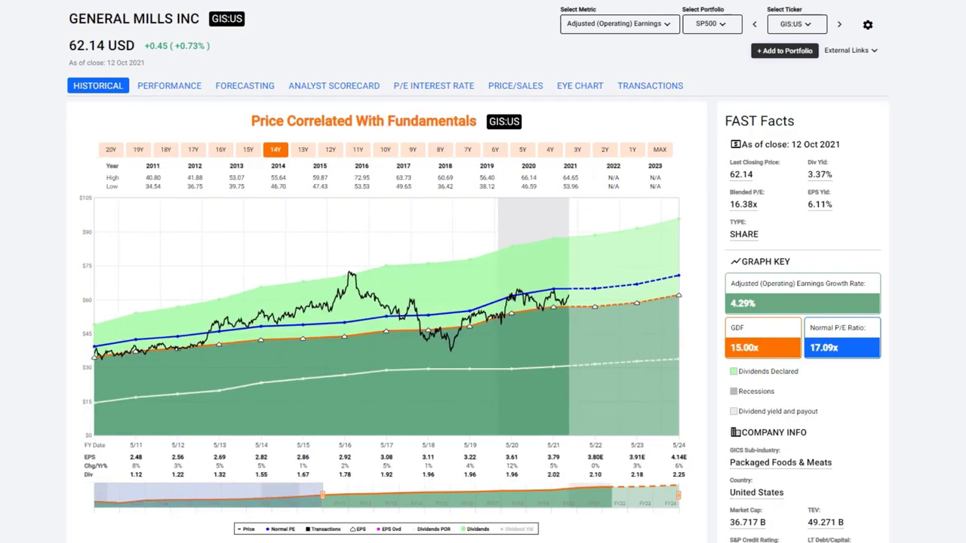
{"action": "left_click", "coordinate": [660, 151]}
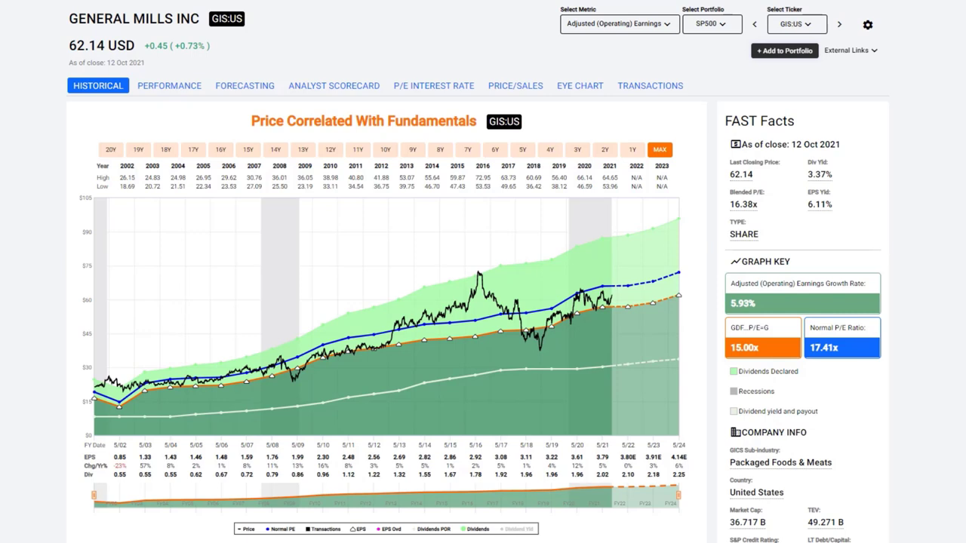
Load the Anthem (ANTM) chart and shorten its displayed range so the forecast ends at 12/23
{"action": "left_click", "coordinate": [134, 18]}
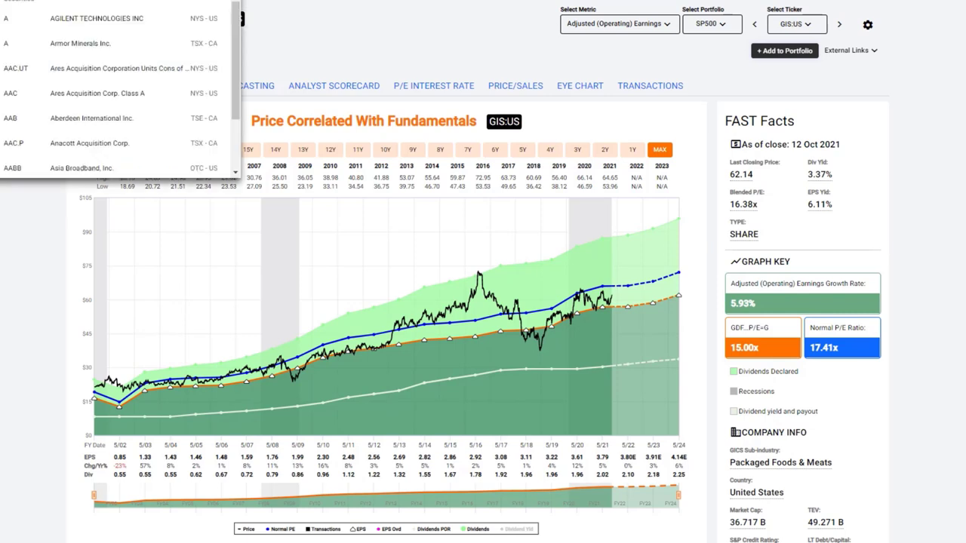
{"action": "type", "text": "tm"}
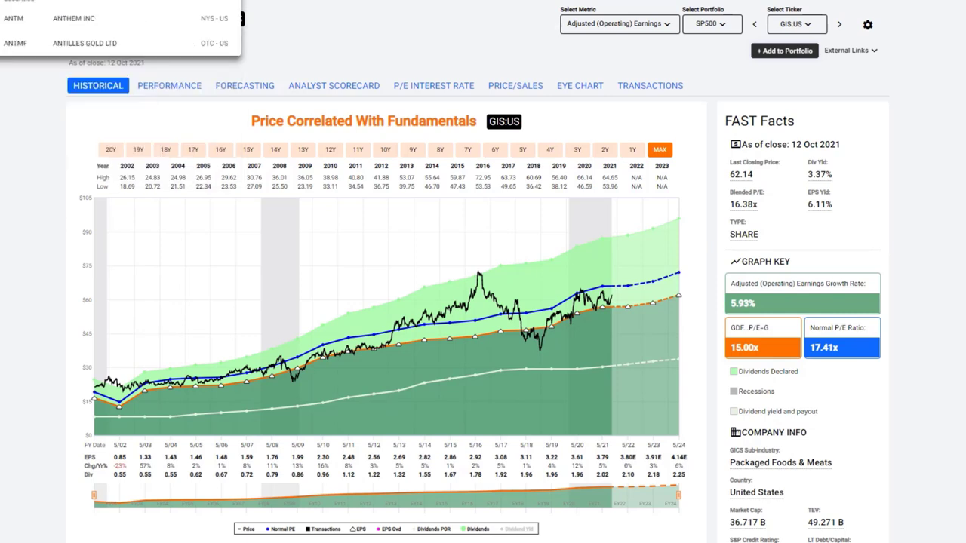
{"action": "left_click", "coordinate": [85, 15]}
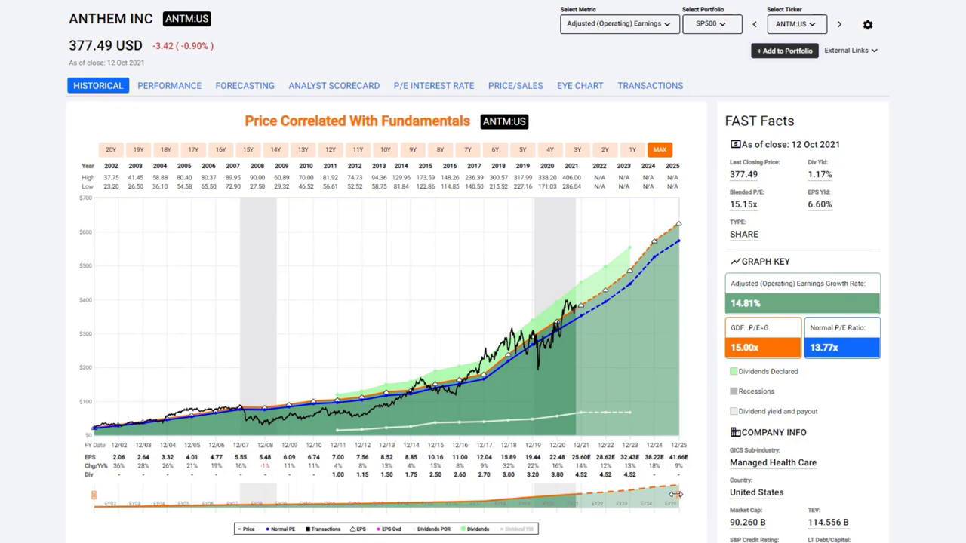
{"action": "left_click_drag", "start_coordinate": [669, 493], "coordinate": [630, 494]}
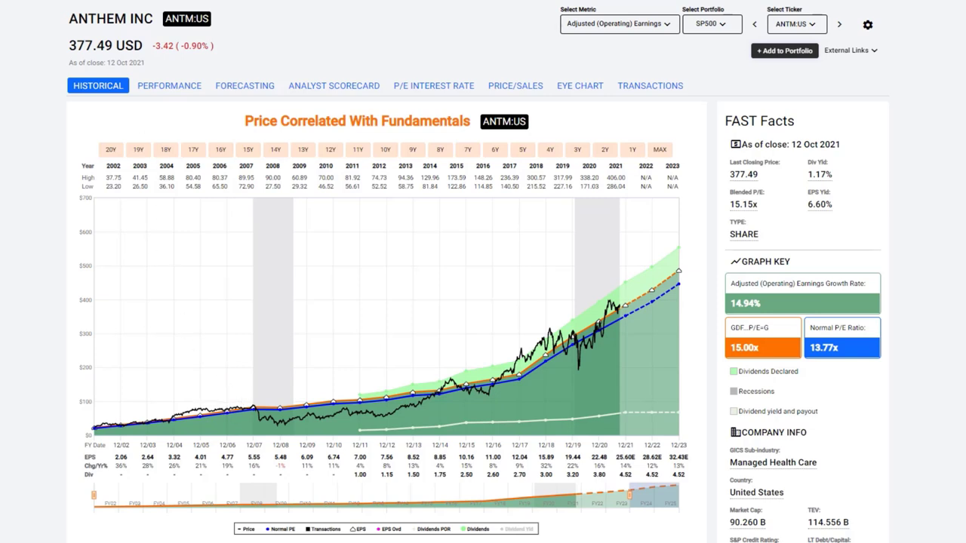
Load the UGI Corp (UGI) chart and correlate its price with Basic Earnings
{"action": "type", "text": "ugi"}
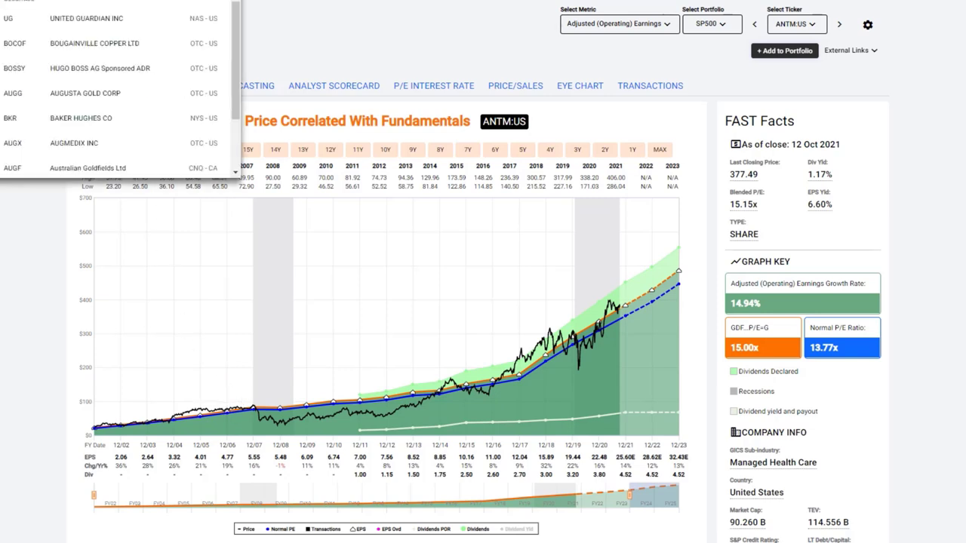
{"action": "key", "text": "Return"}
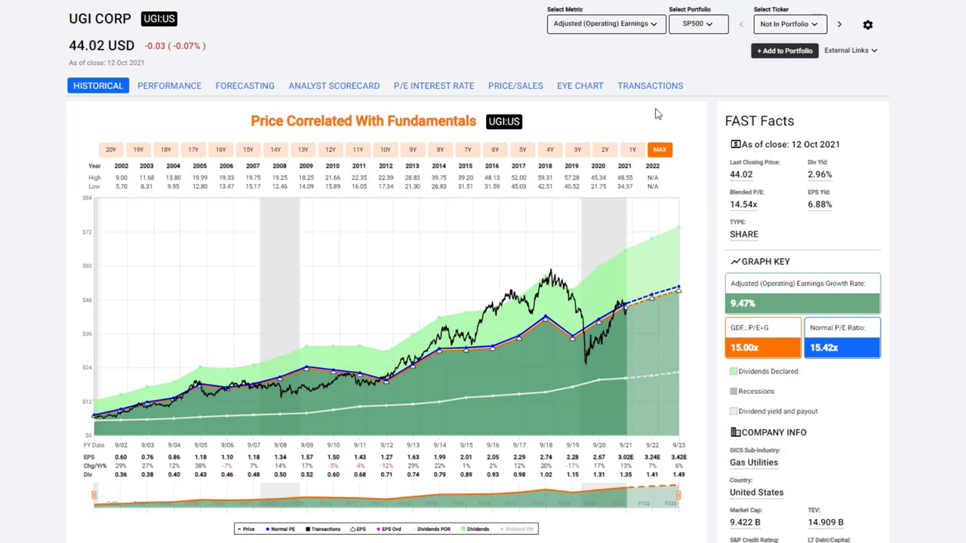
{"action": "left_click", "coordinate": [653, 25]}
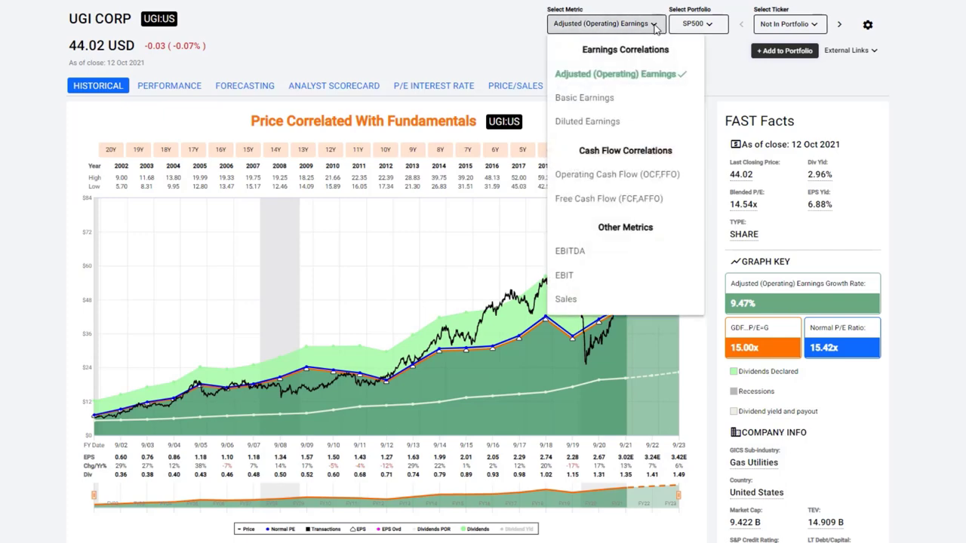
{"action": "left_click", "coordinate": [601, 100]}
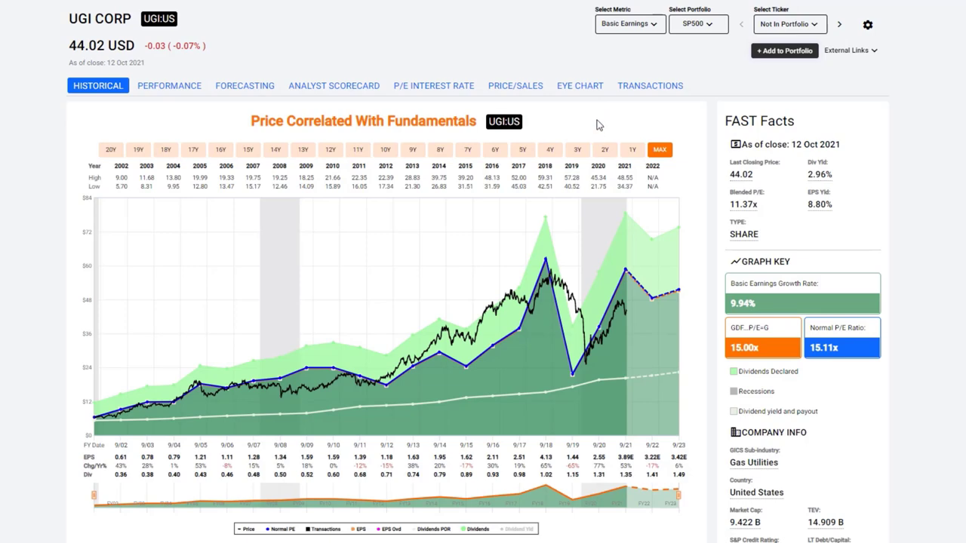
Switch the UGI chart's metric to Diluted Earnings and on to Operating Cash Flow (OCF,FFO)
{"action": "left_click", "coordinate": [654, 26]}
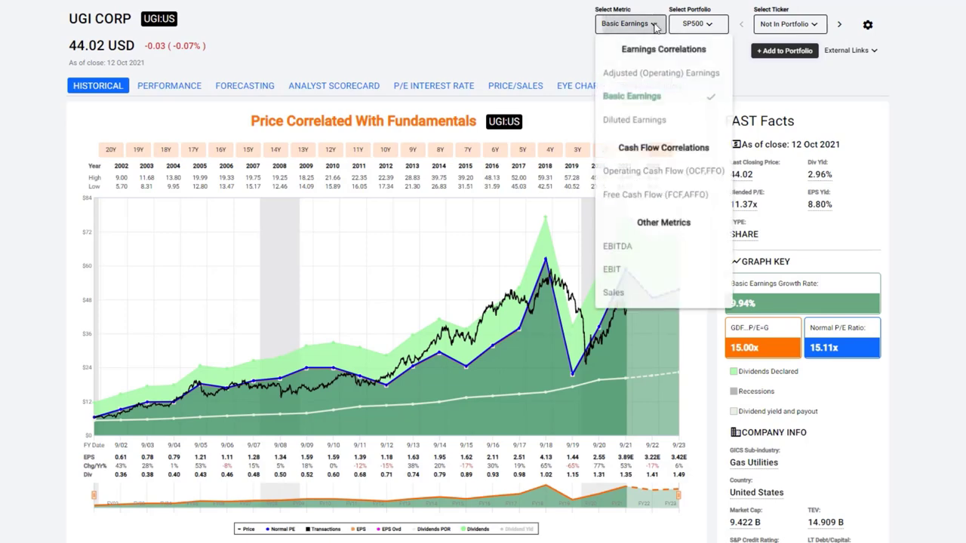
{"action": "left_click", "coordinate": [627, 120]}
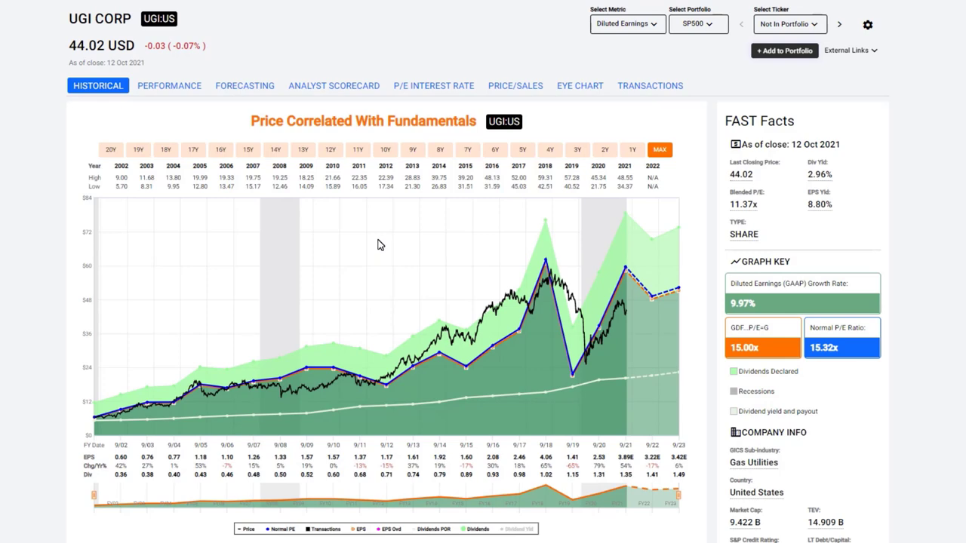
{"action": "left_click", "coordinate": [653, 25]}
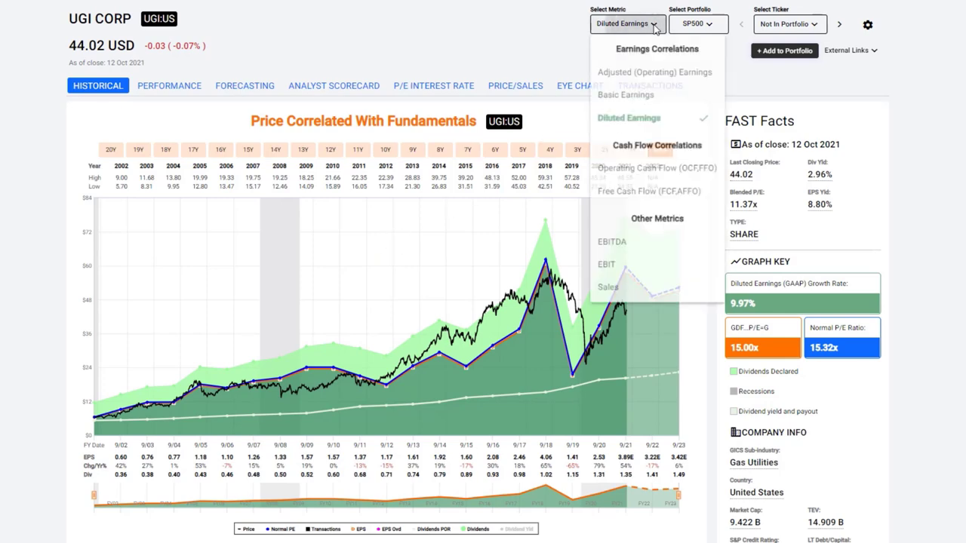
{"action": "left_click", "coordinate": [615, 169]}
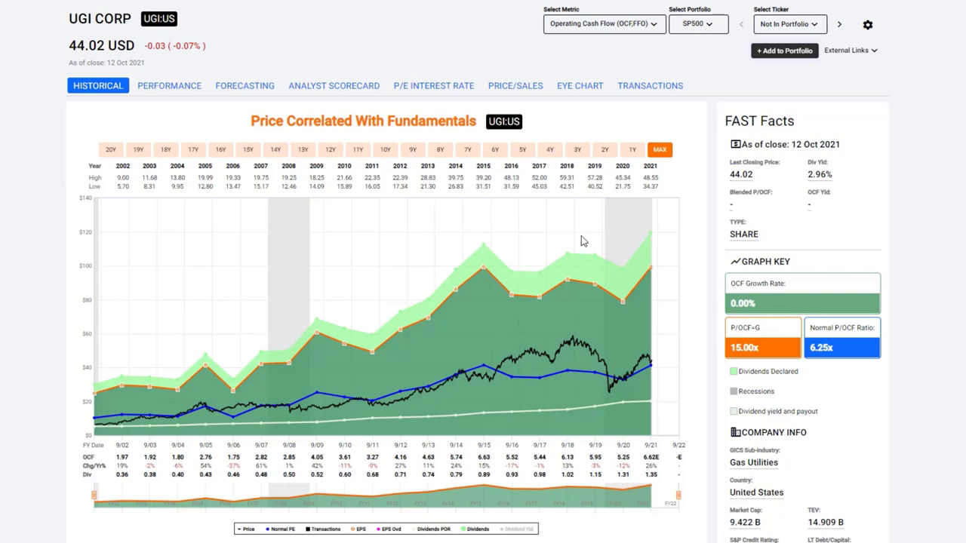
Switch the UGI chart's metric to Free Cash Flow (FCF,AFFO), and load the Johnson & Johnson (JNJ) chart
{"action": "left_click", "coordinate": [651, 26]}
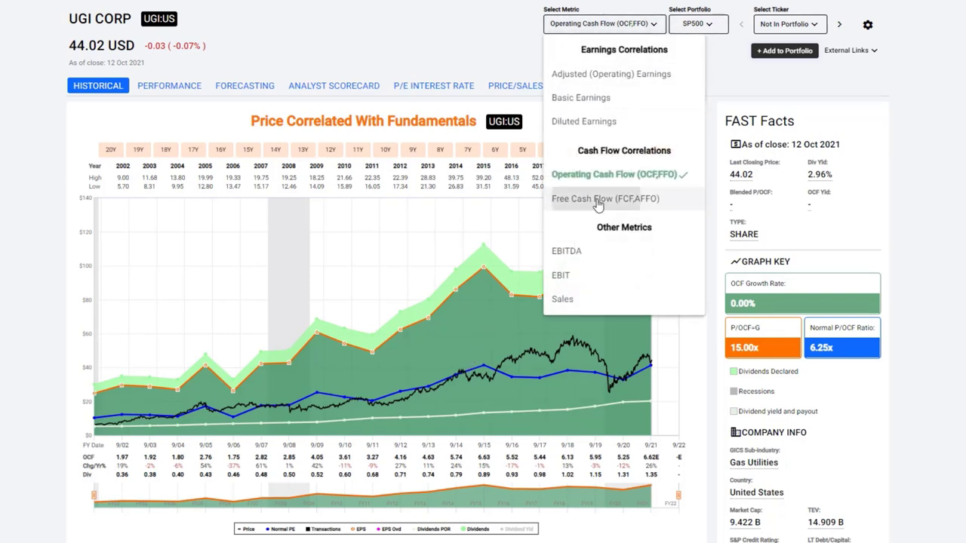
{"action": "left_click", "coordinate": [599, 199]}
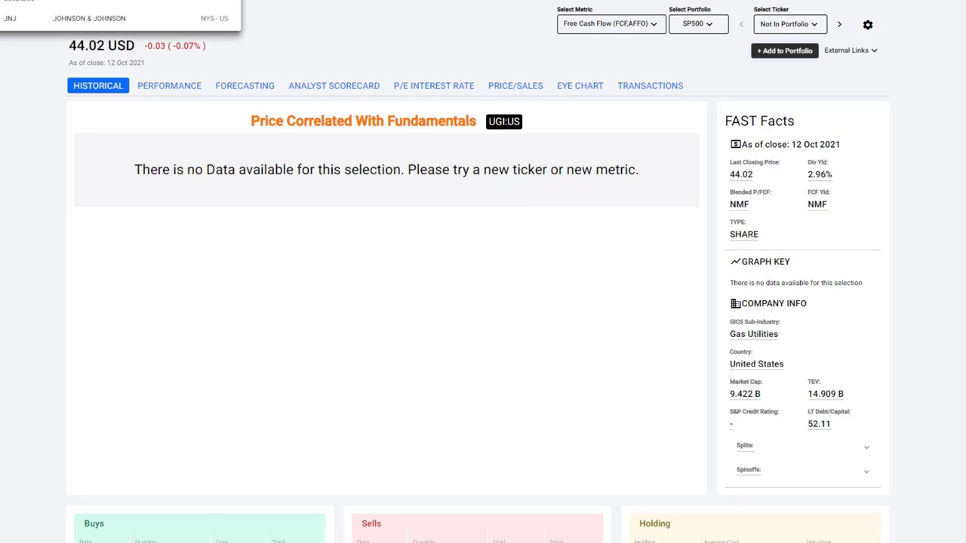
{"action": "key", "text": "Return"}
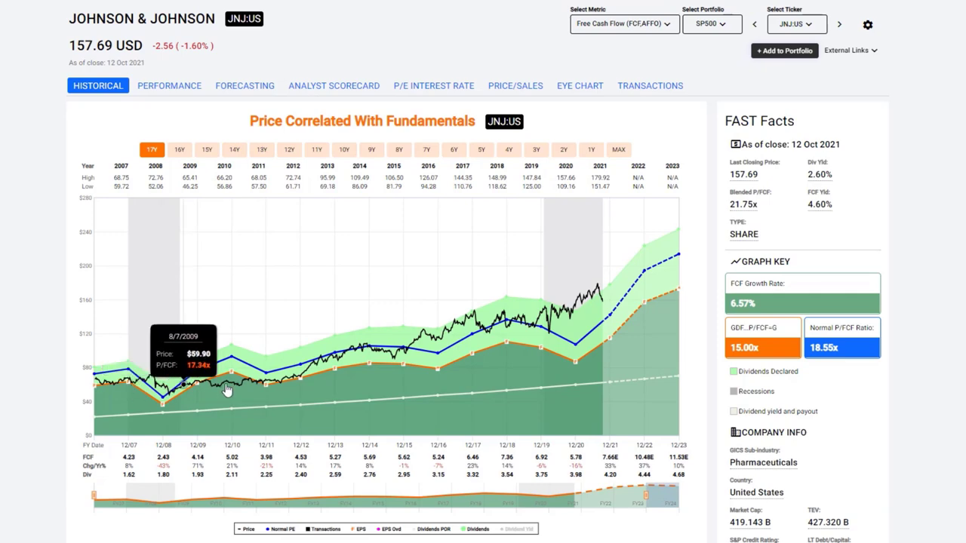
Correlate the Johnson & Johnson price with EBITDA and switch the metric on to EBIT
{"action": "left_click", "coordinate": [667, 28]}
{"action": "left_click", "coordinate": [596, 252]}
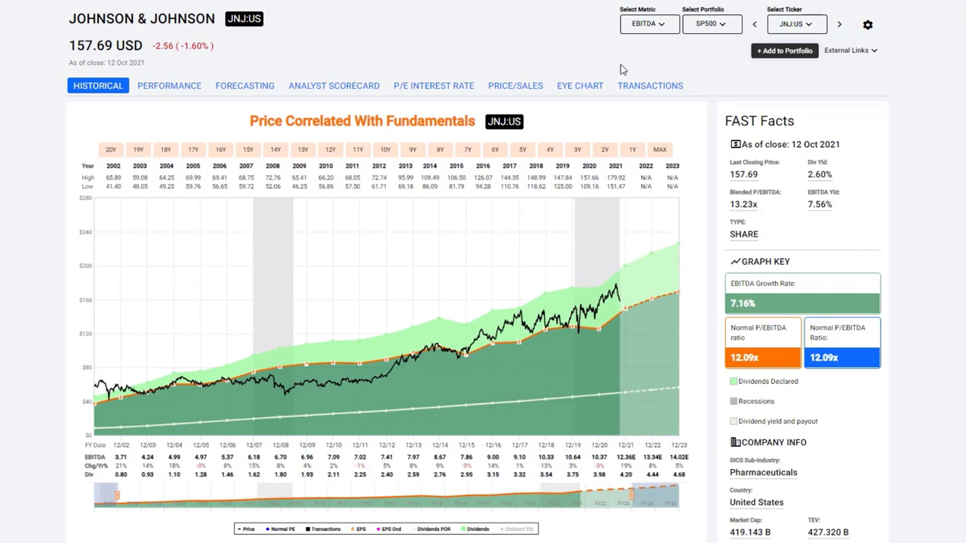
{"action": "left_click", "coordinate": [649, 24]}
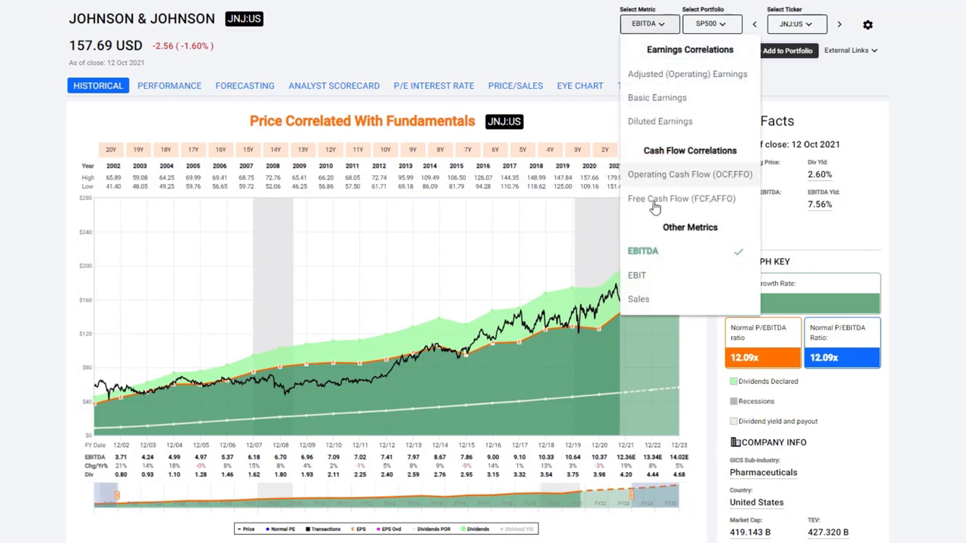
{"action": "left_click", "coordinate": [638, 275]}
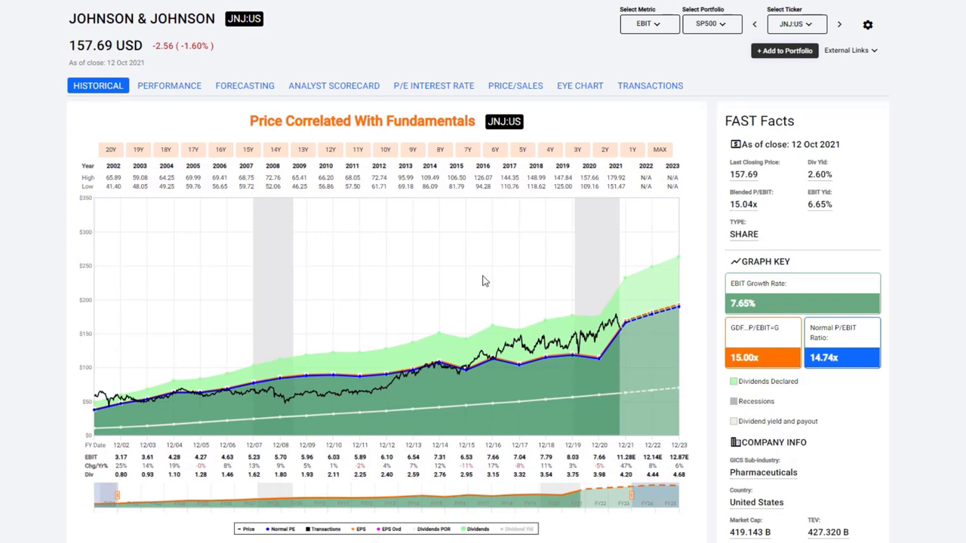
Switch the Johnson & Johnson chart's metric to Sales and on to Adjusted (Operating) Earnings
{"action": "left_click", "coordinate": [657, 29]}
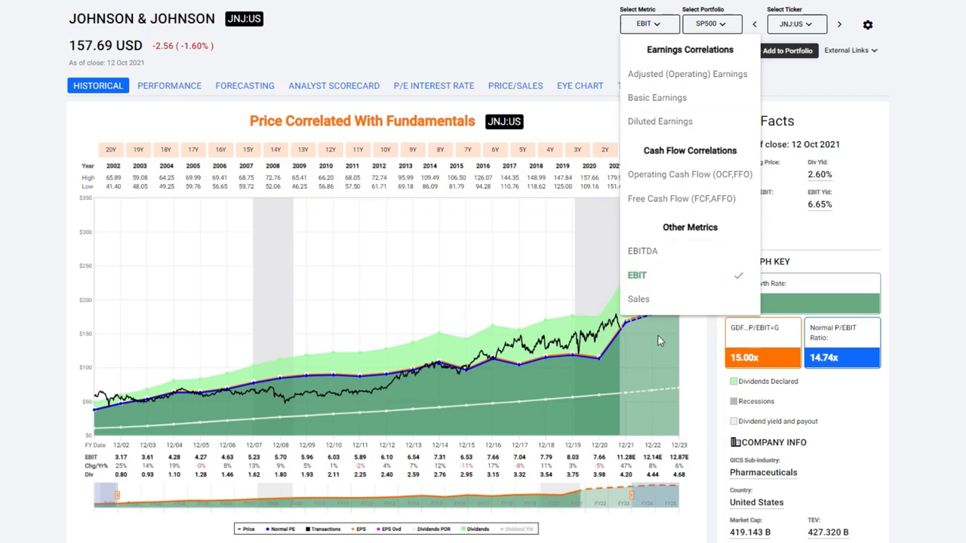
{"action": "left_click", "coordinate": [637, 300]}
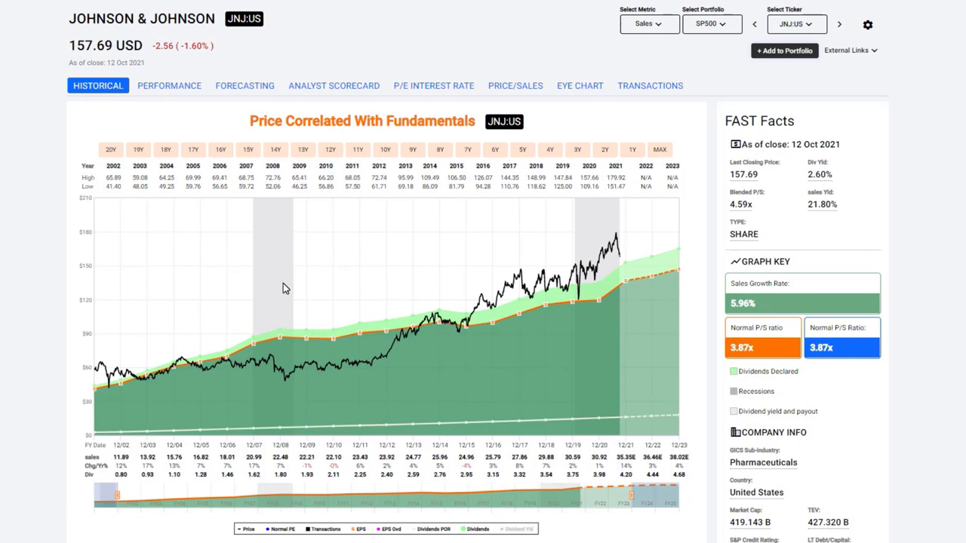
{"action": "left_click", "coordinate": [657, 25]}
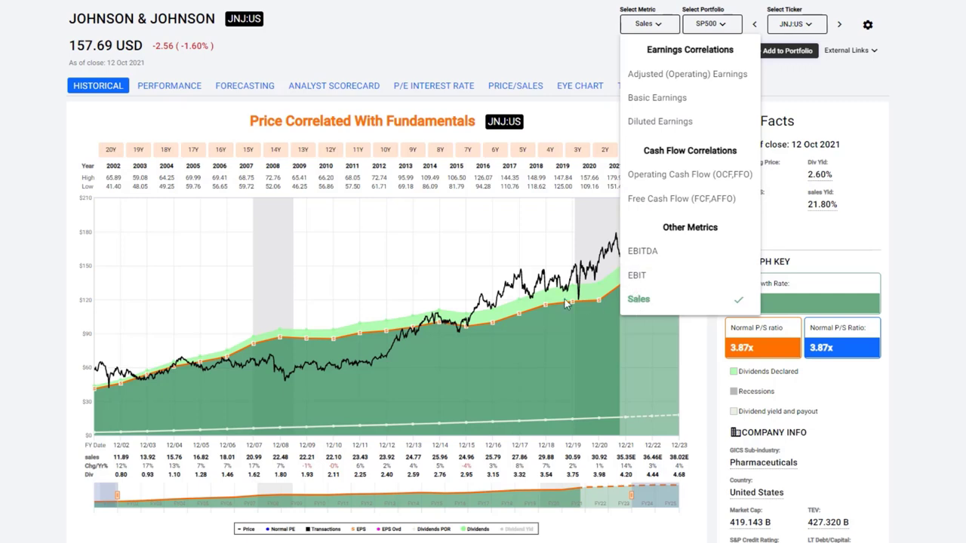
{"action": "left_click", "coordinate": [423, 252]}
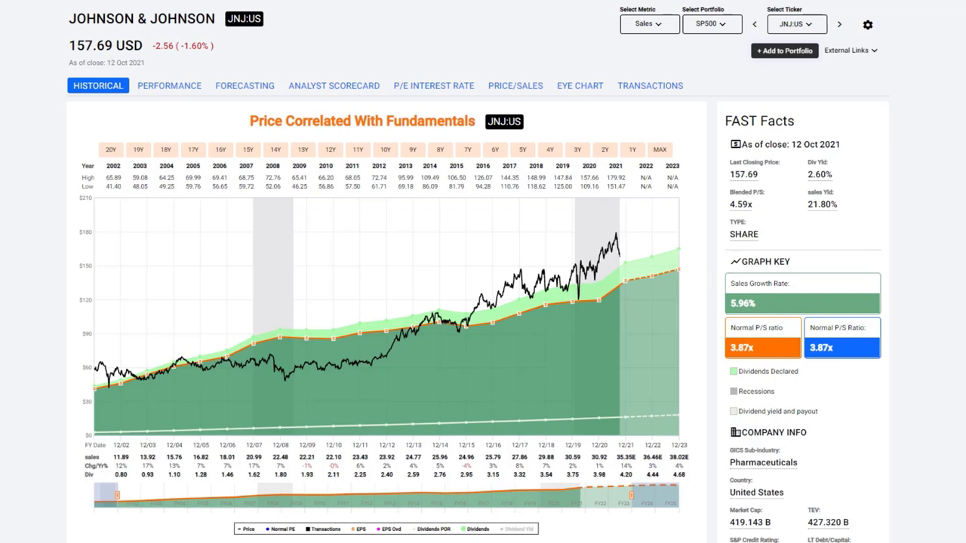
{"action": "left_click", "coordinate": [660, 25]}
{"action": "left_click", "coordinate": [662, 72]}
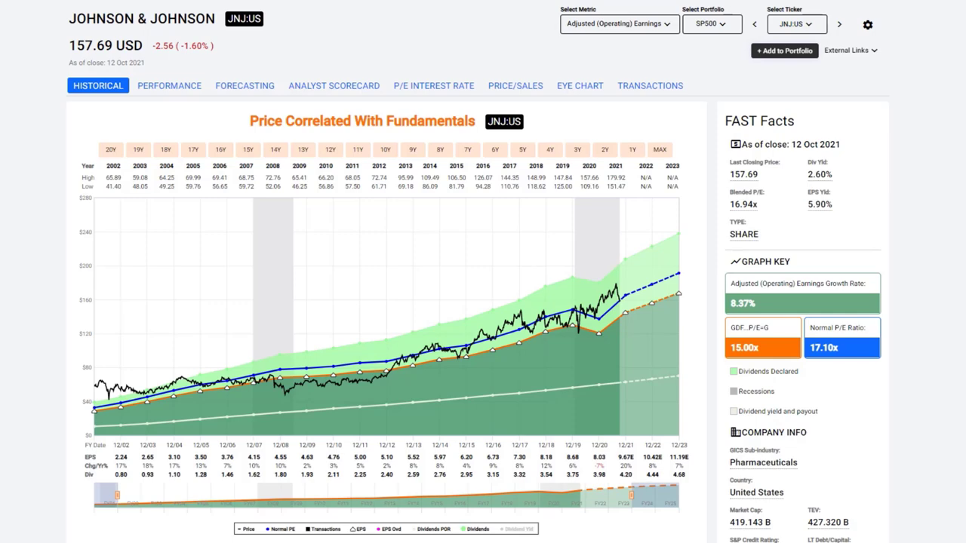
Load the Verizon Communications (VZ) chart and set its time range to MAX
{"action": "type", "text": "vz"}
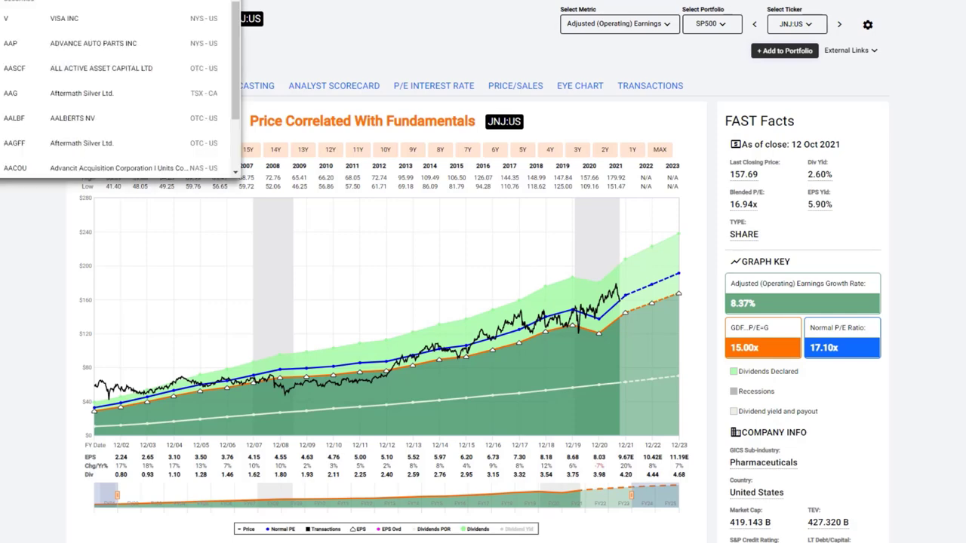
{"action": "key", "text": "Return"}
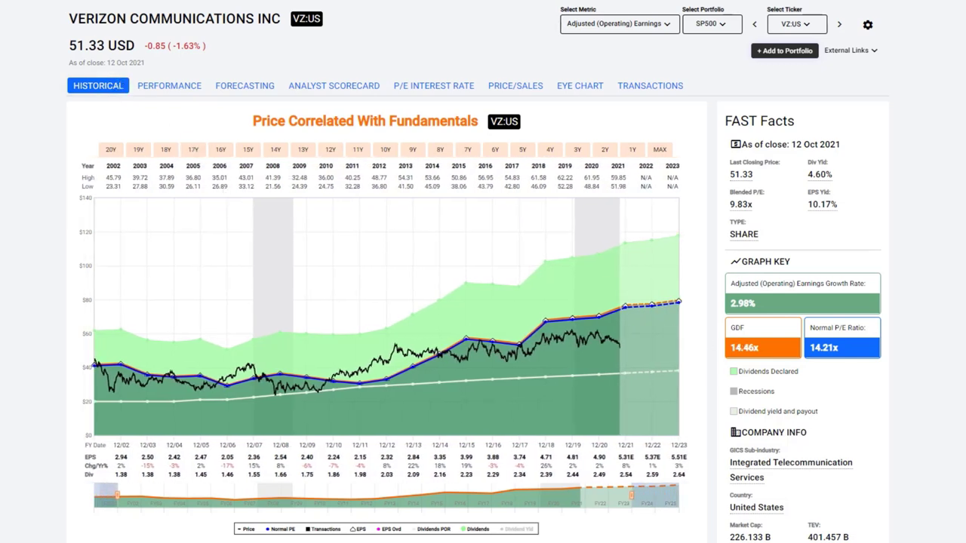
{"action": "left_click", "coordinate": [660, 150]}
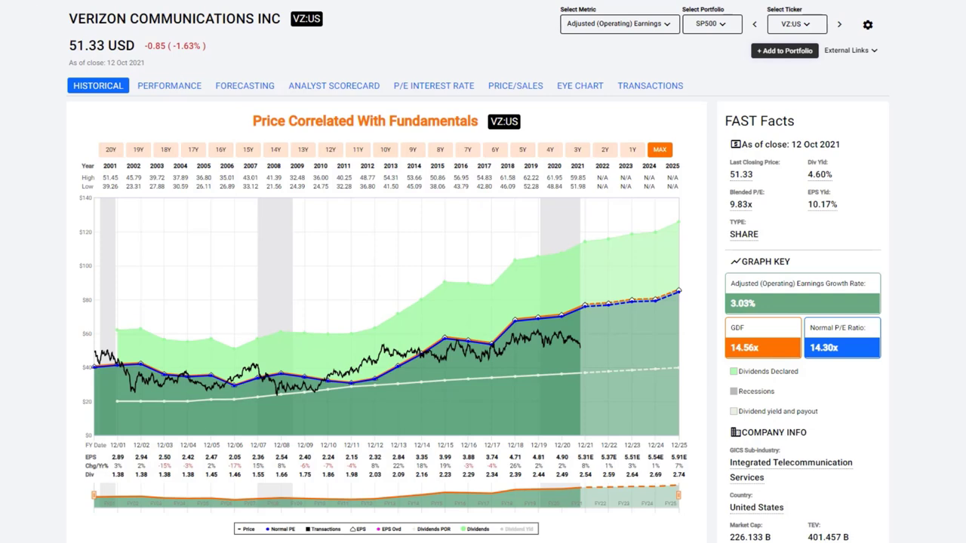
Load the Fortune Brands Home & Security (FBHS) chart
{"action": "type", "text": "fbhs"}
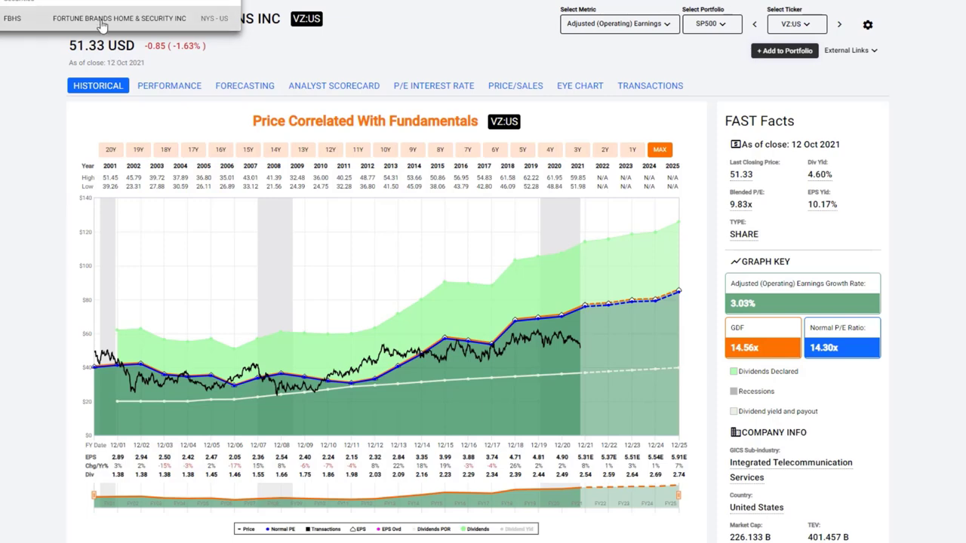
{"action": "left_click", "coordinate": [100, 20]}
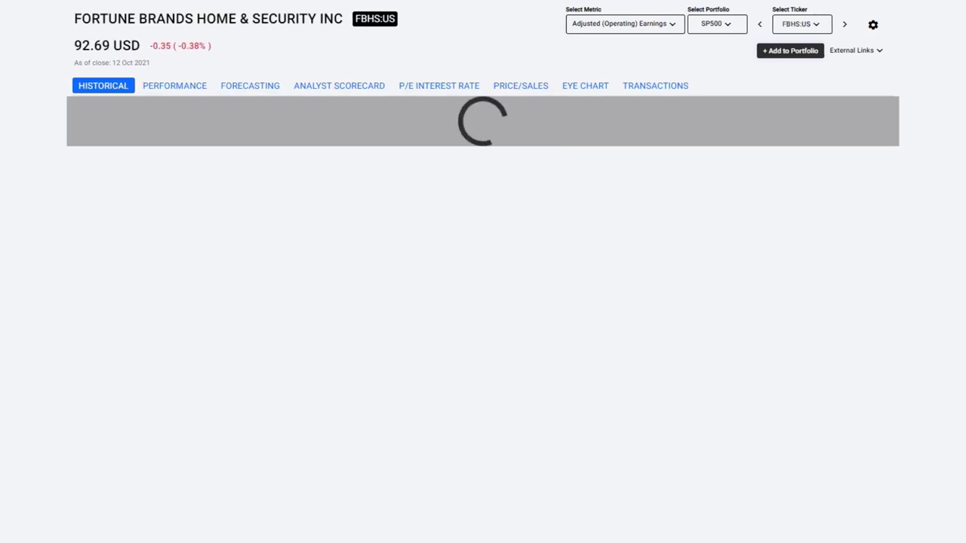